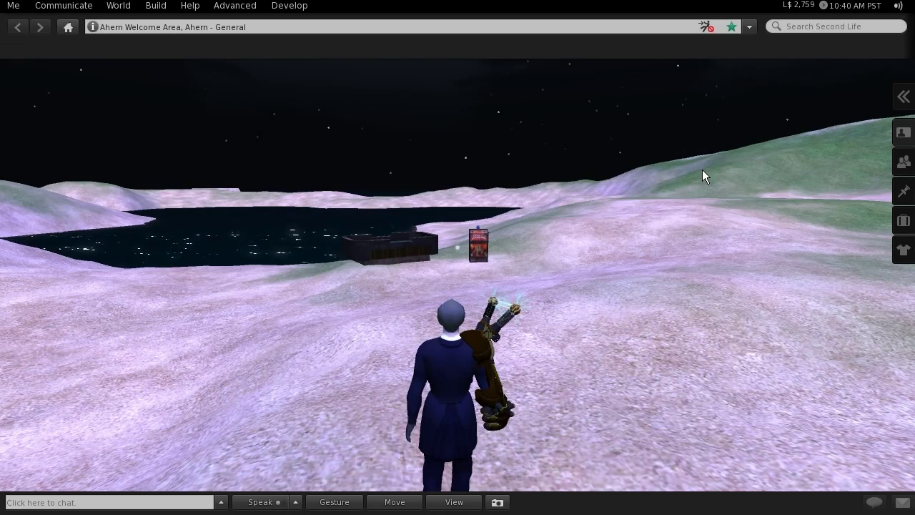
# Step: Walk the avatar across the terrain to the slot machine beside the craps table and turn to face it
pyautogui.press('Up')
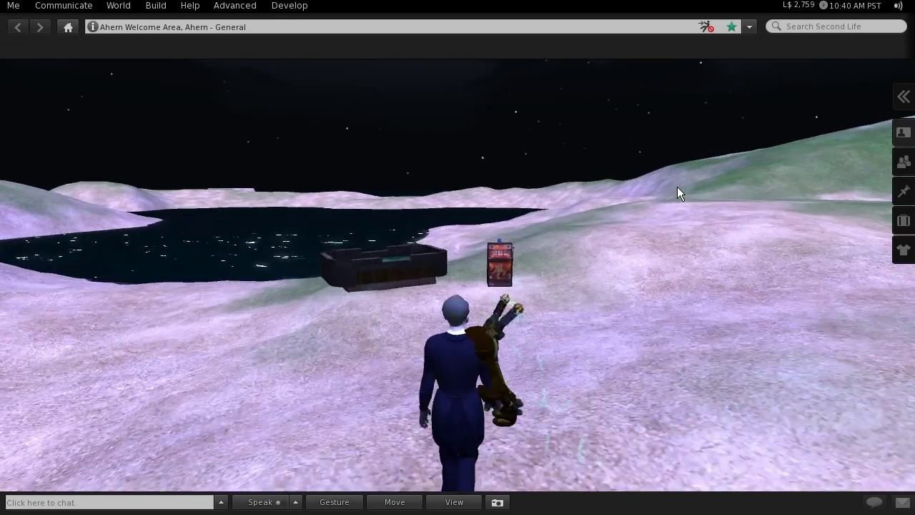
pyautogui.press('Up')
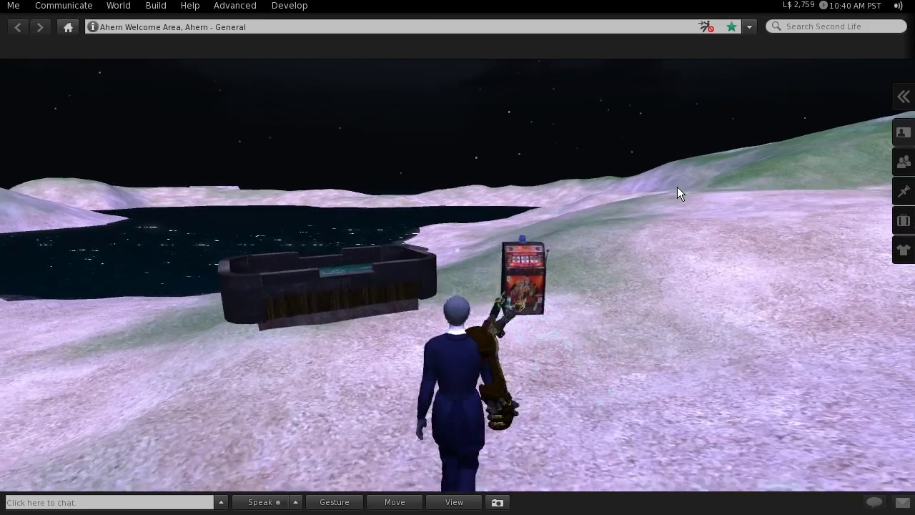
pyautogui.press('Up')
pyautogui.press('Right')
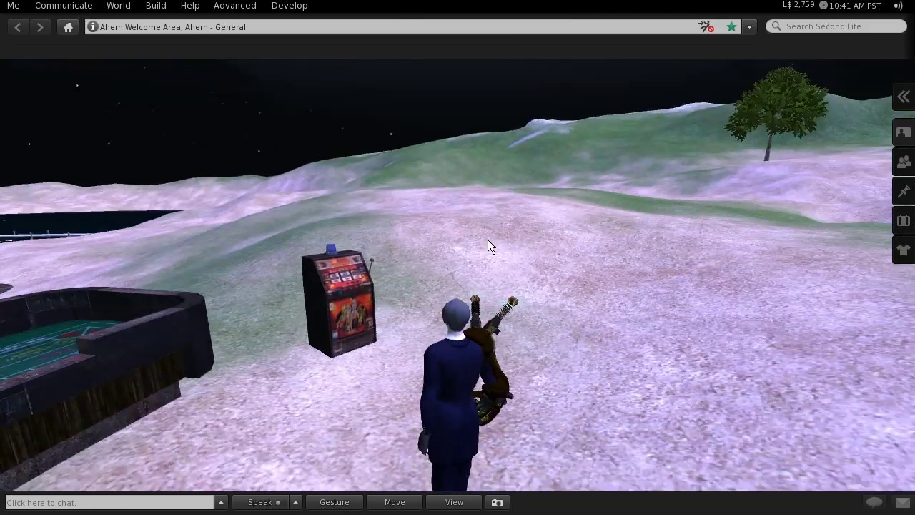
pyautogui.press('Left')
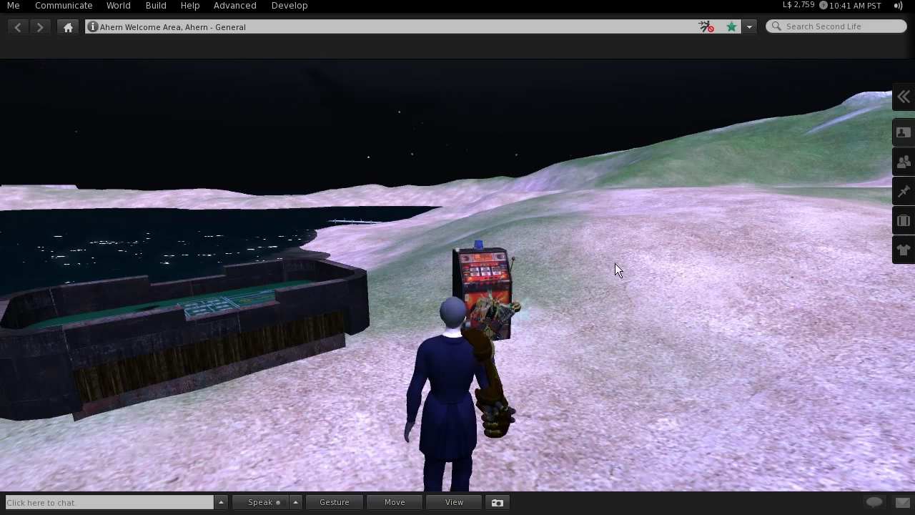
pyautogui.press('Left')
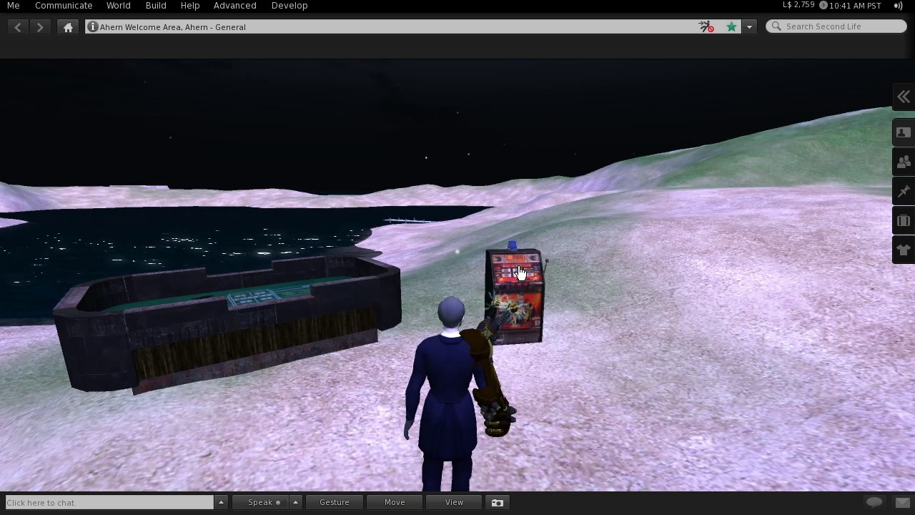
# Step: Activate the slot machine, load its Twitter authorisation page, enter the account password and allow Second Life Script access
pyautogui.click(520, 272)
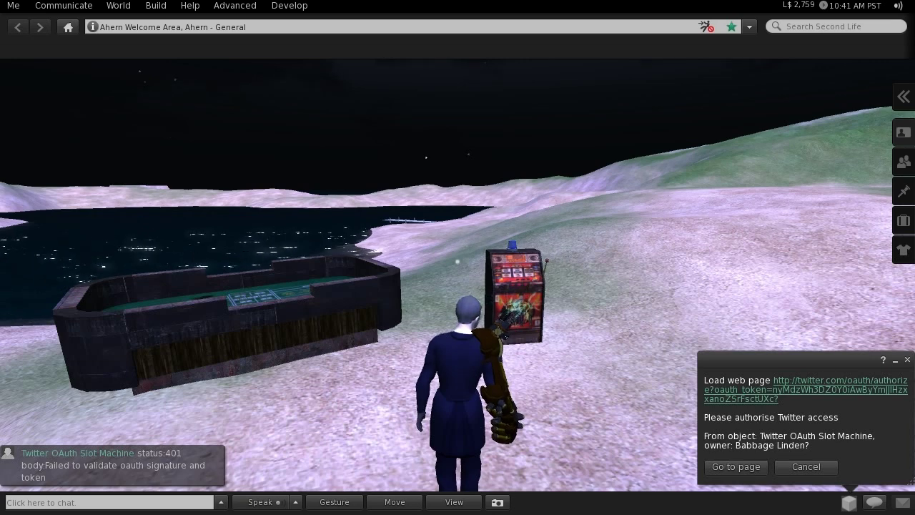
pyautogui.click(747, 468)
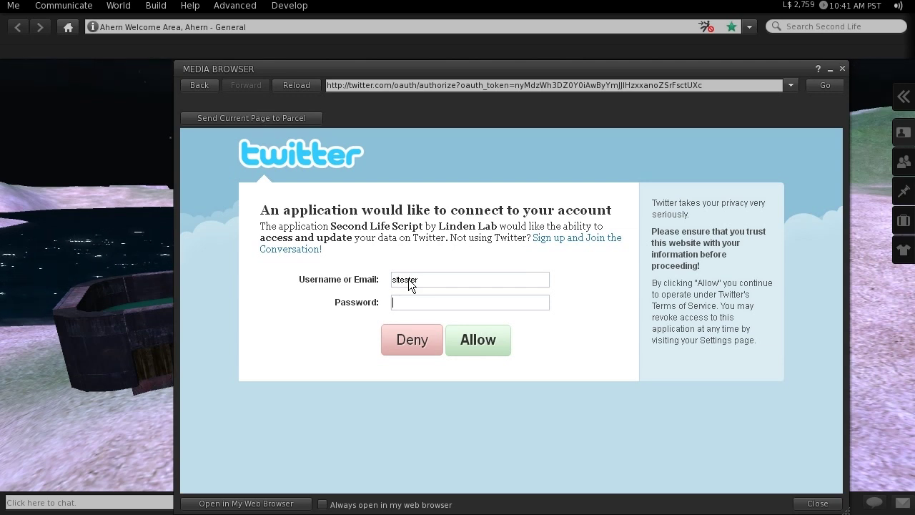
pyautogui.write('•••••')
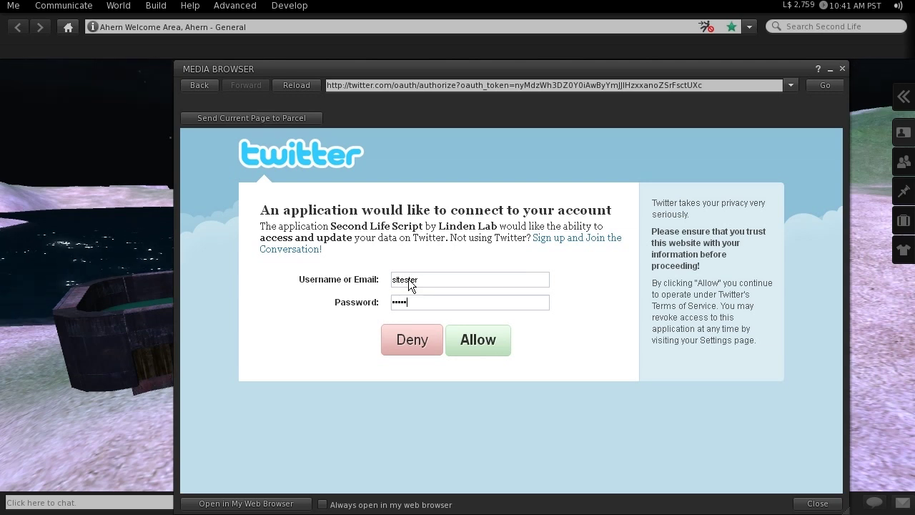
pyautogui.click(481, 342)
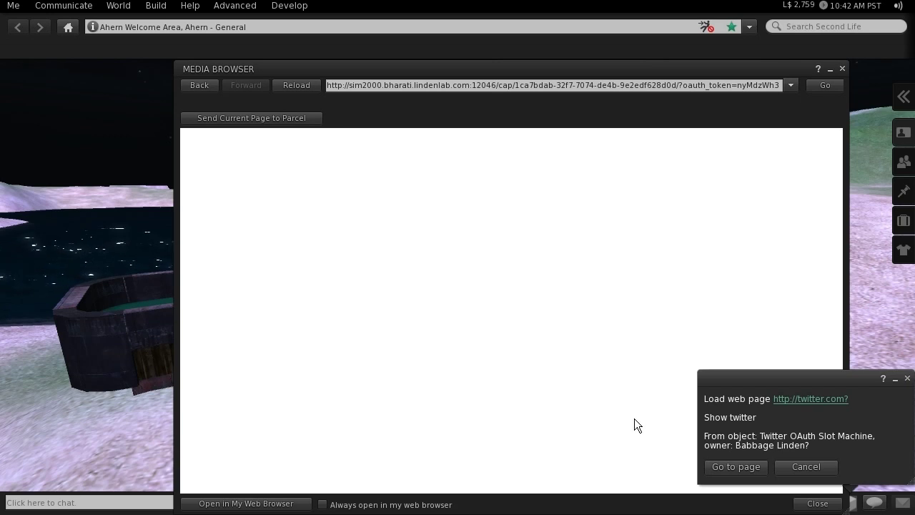
# Step: Load the Twitter page offered by the slot machine and sign in as sltester with the account password
pyautogui.click(737, 467)
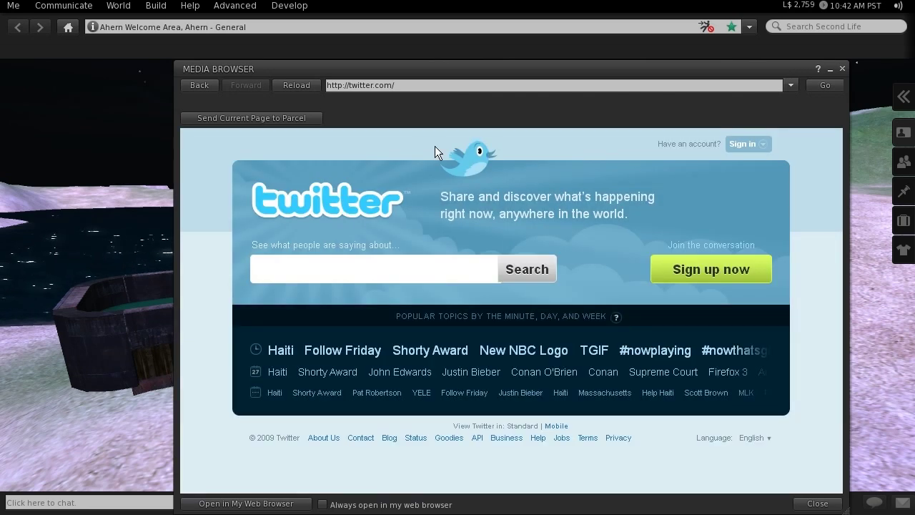
pyautogui.click(444, 85)
pyautogui.click(443, 85)
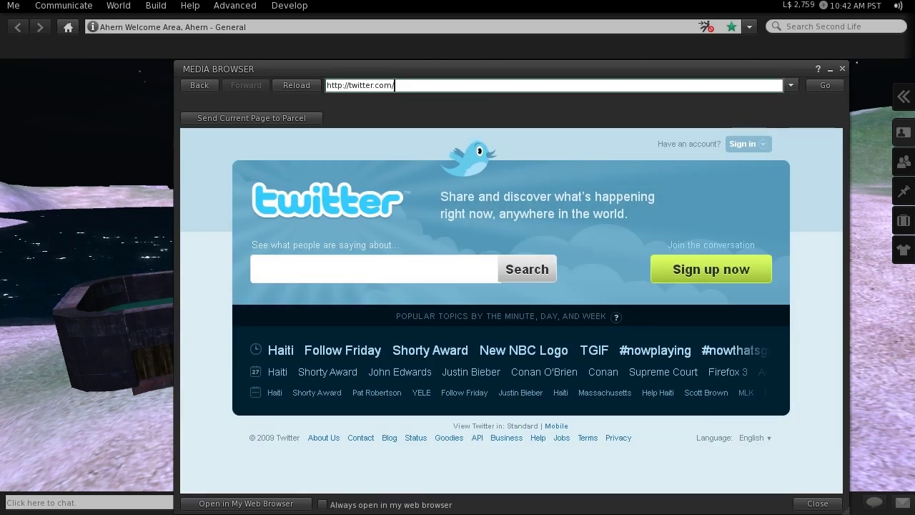
pyautogui.click(761, 145)
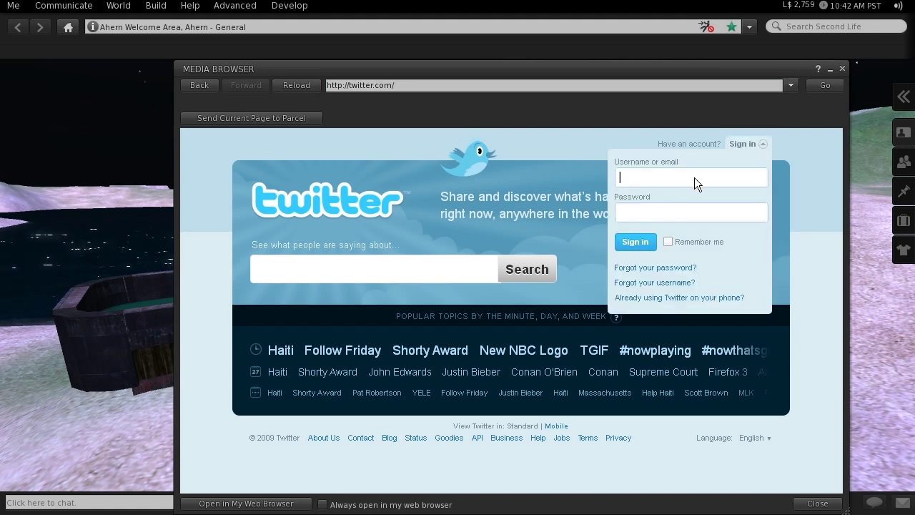
pyautogui.write('sltester')
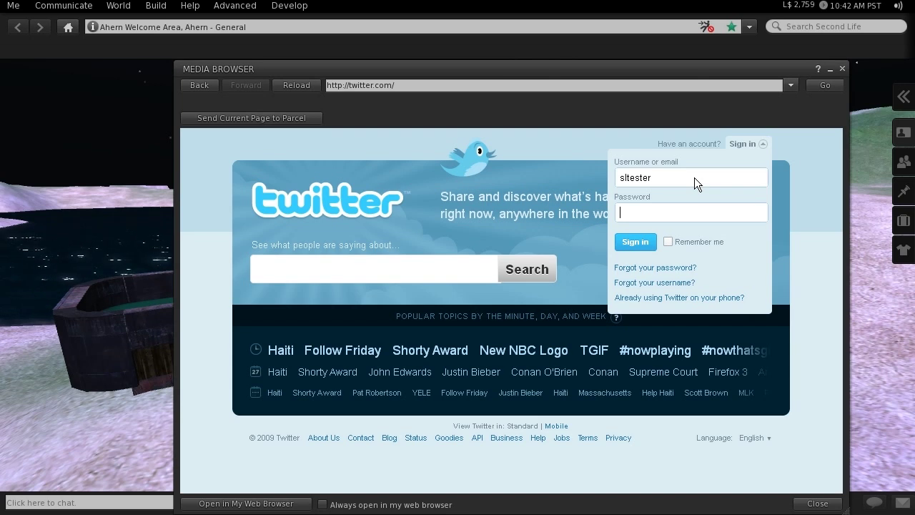
pyautogui.write('********')
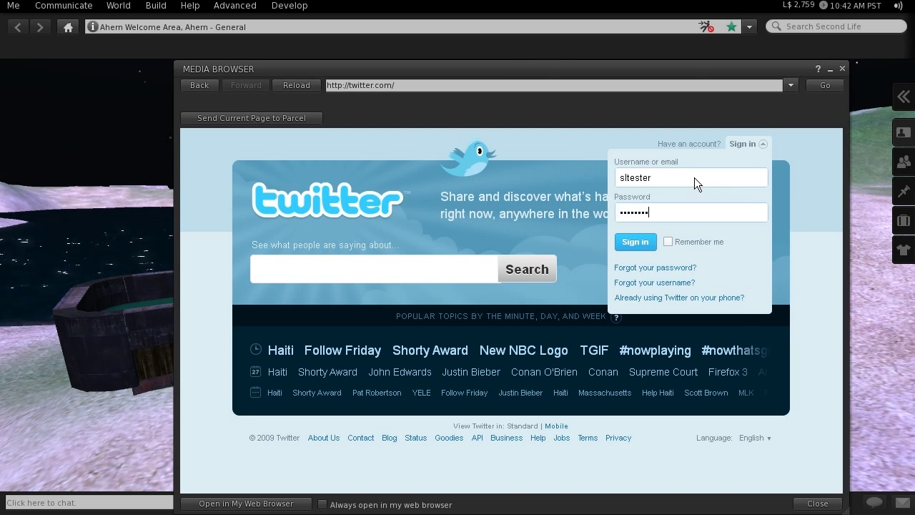
pyautogui.write('*')
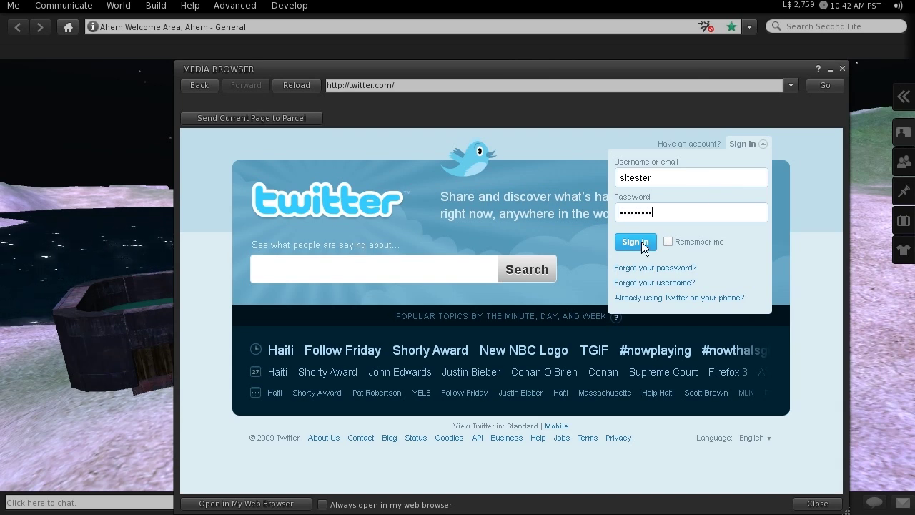
pyautogui.click(640, 242)
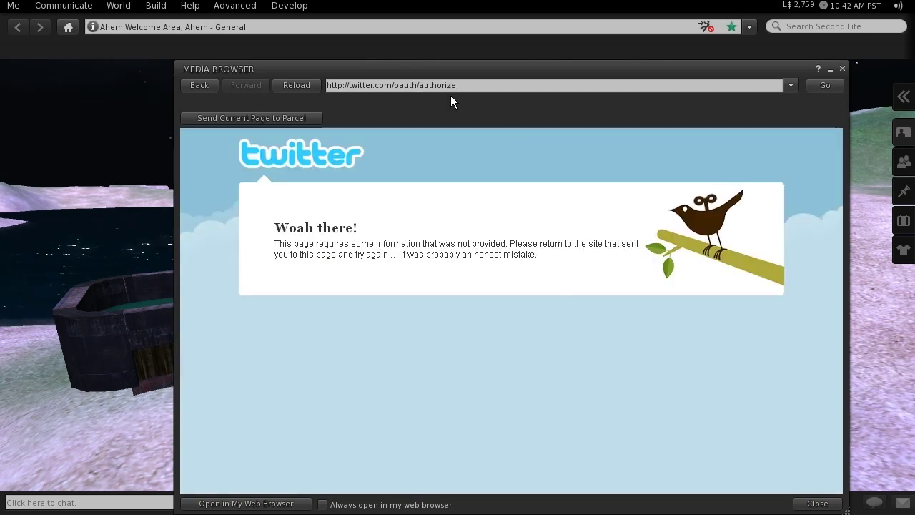
pyautogui.click(450, 86)
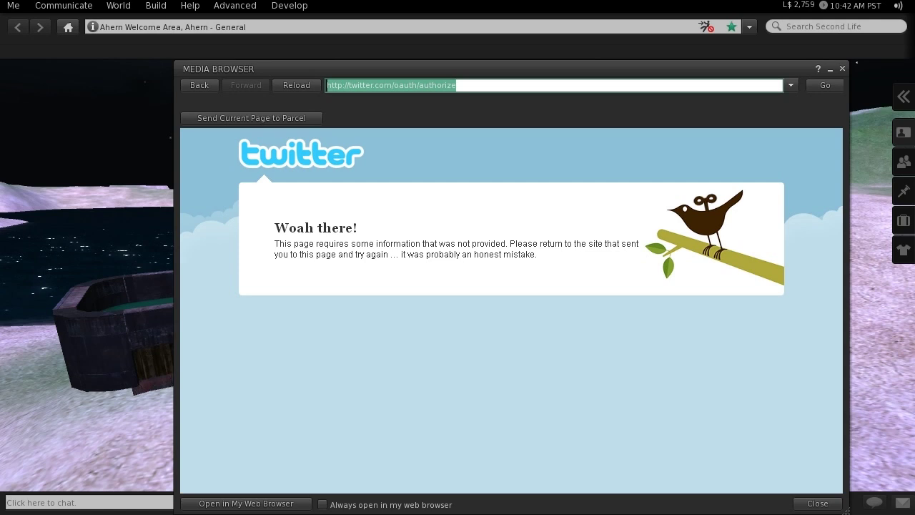
pyautogui.click(393, 85)
pyautogui.doubleClick(405, 85)
pyautogui.click(457, 85)
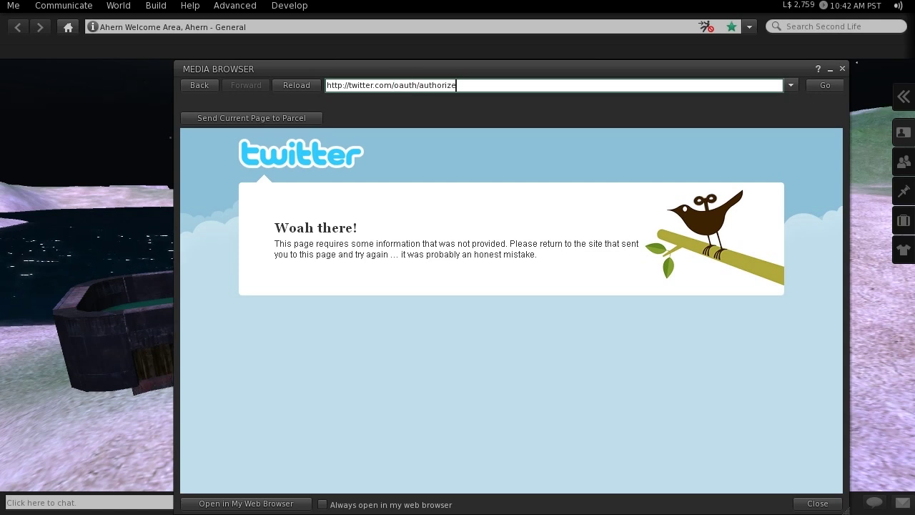
pyautogui.moveTo(394, 85); pyautogui.dragTo(456, 85)
pyautogui.press('BackSpace')
pyautogui.write('s')
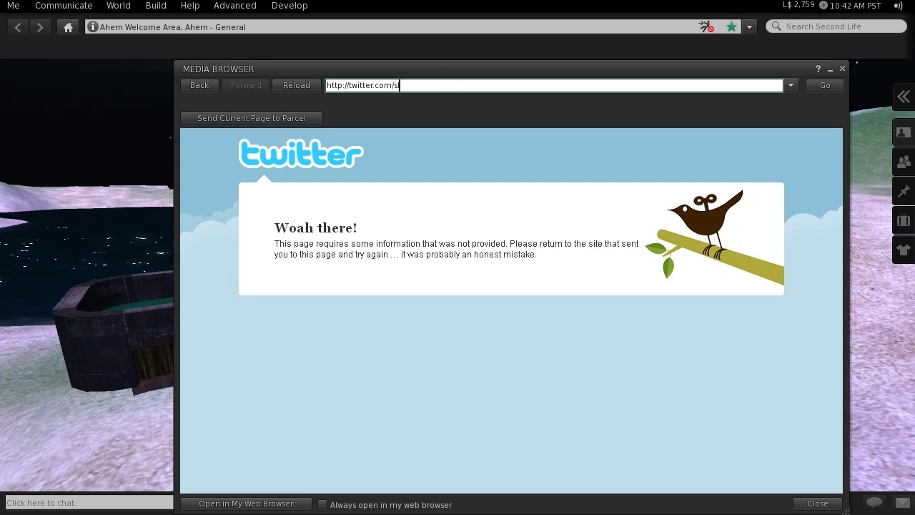
pyautogui.write('ltester')
pyautogui.press('Return')
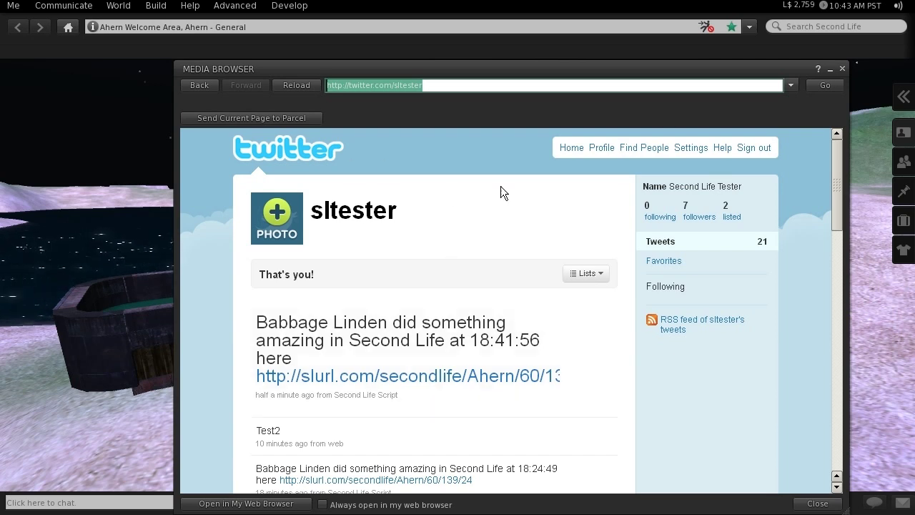
# Step: Review the applications connected to the Twitter account in its settings, and close the media browser
pyautogui.click(691, 151)
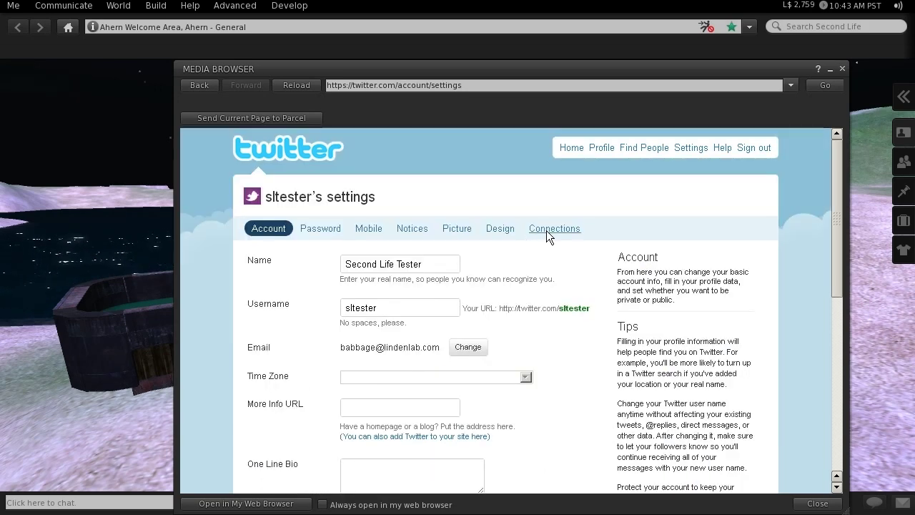
pyautogui.click(547, 230)
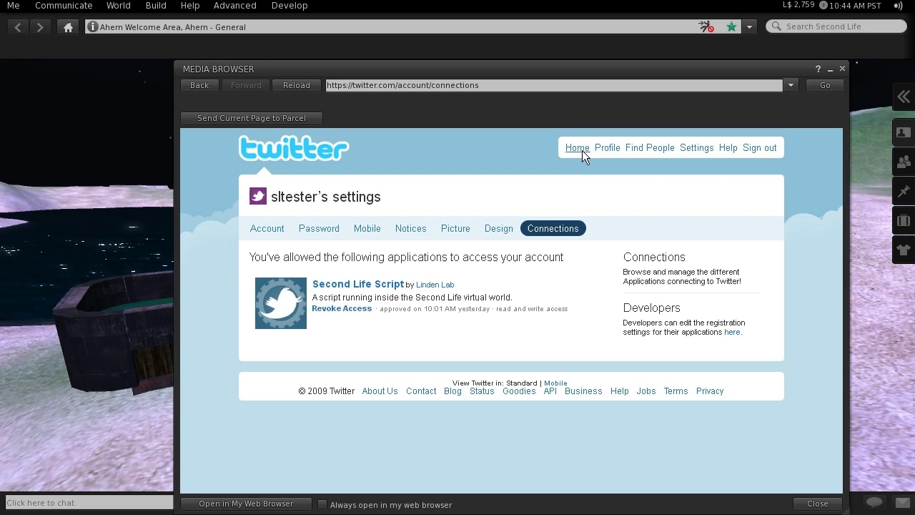
pyautogui.click(842, 68)
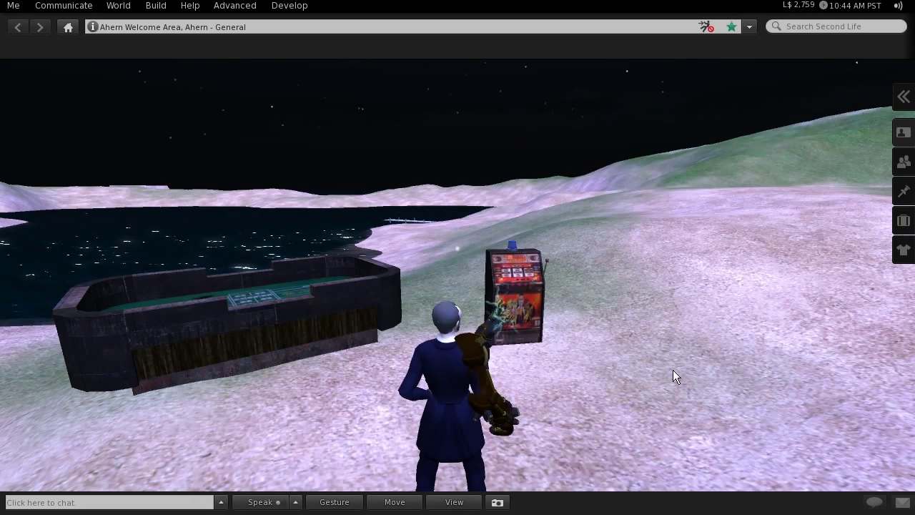
# Step: Activate the slot machine again, load the Twitter page it offers, check the newest tweet and close the browser
pyautogui.click(529, 280)
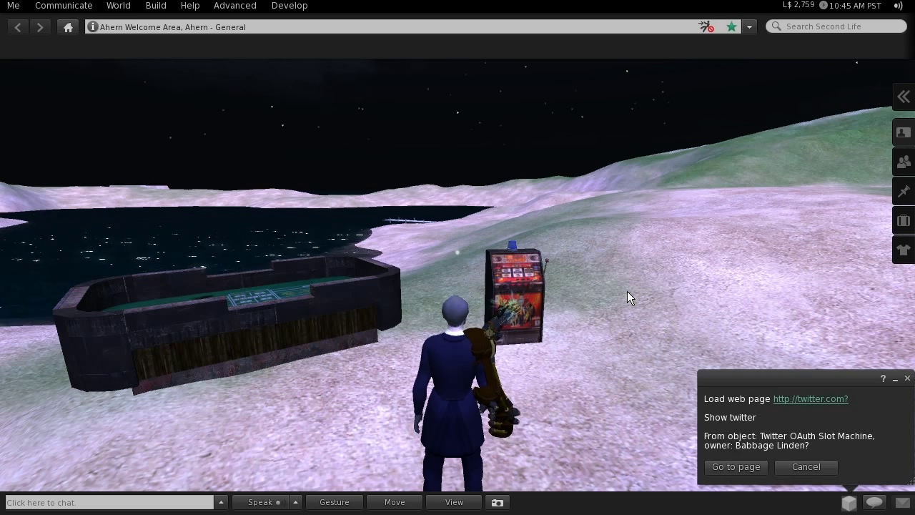
pyautogui.click(749, 471)
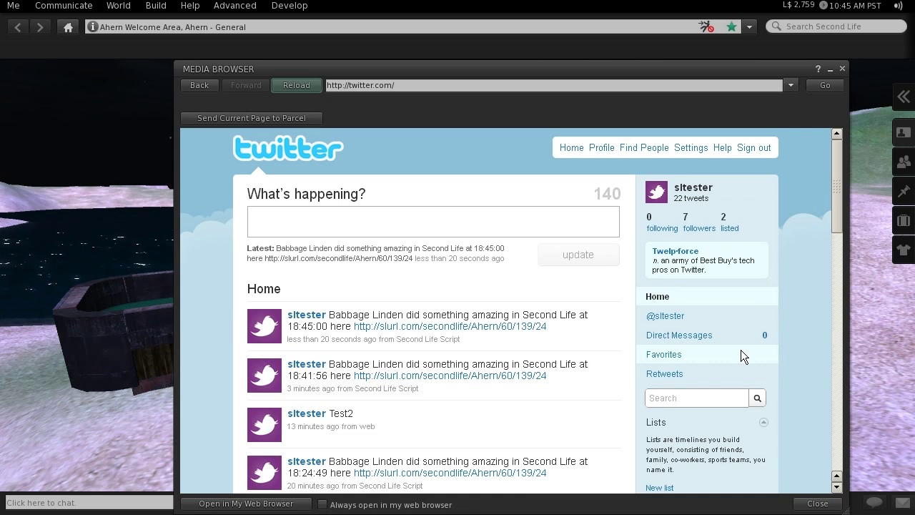
pyautogui.moveTo(290, 336)
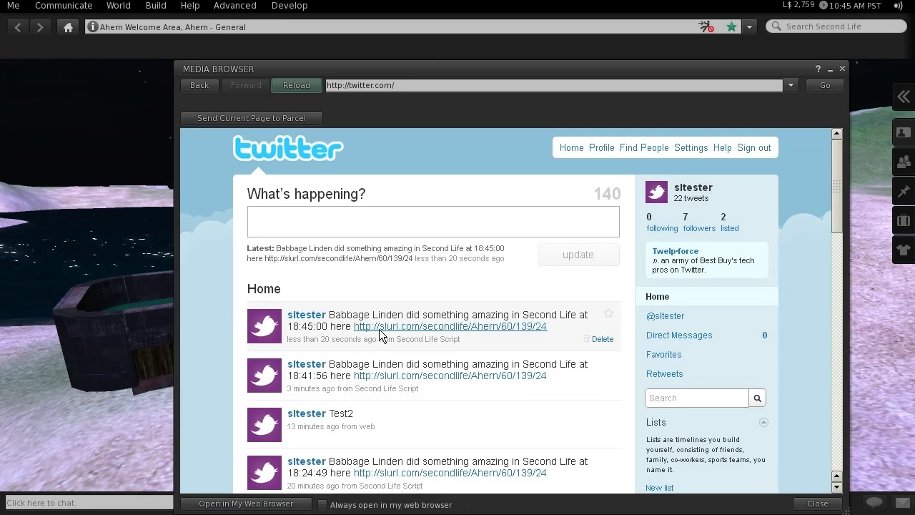
pyautogui.click(843, 68)
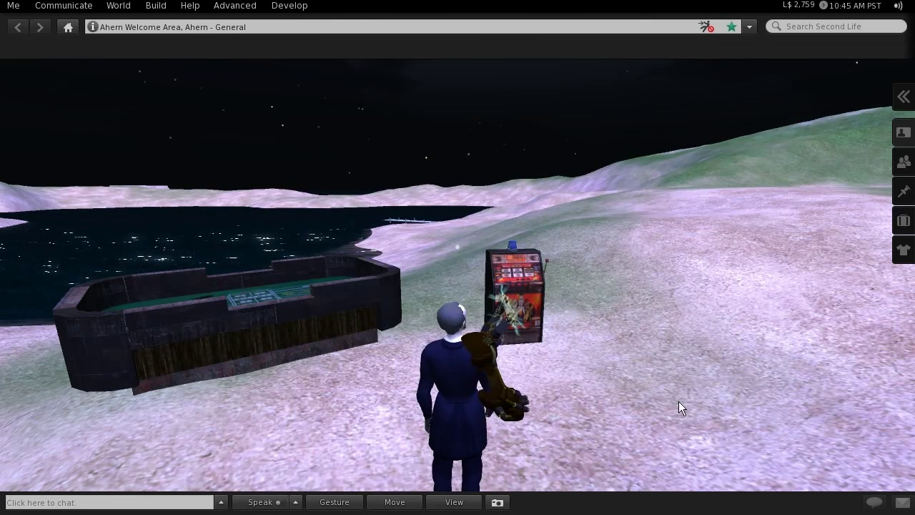